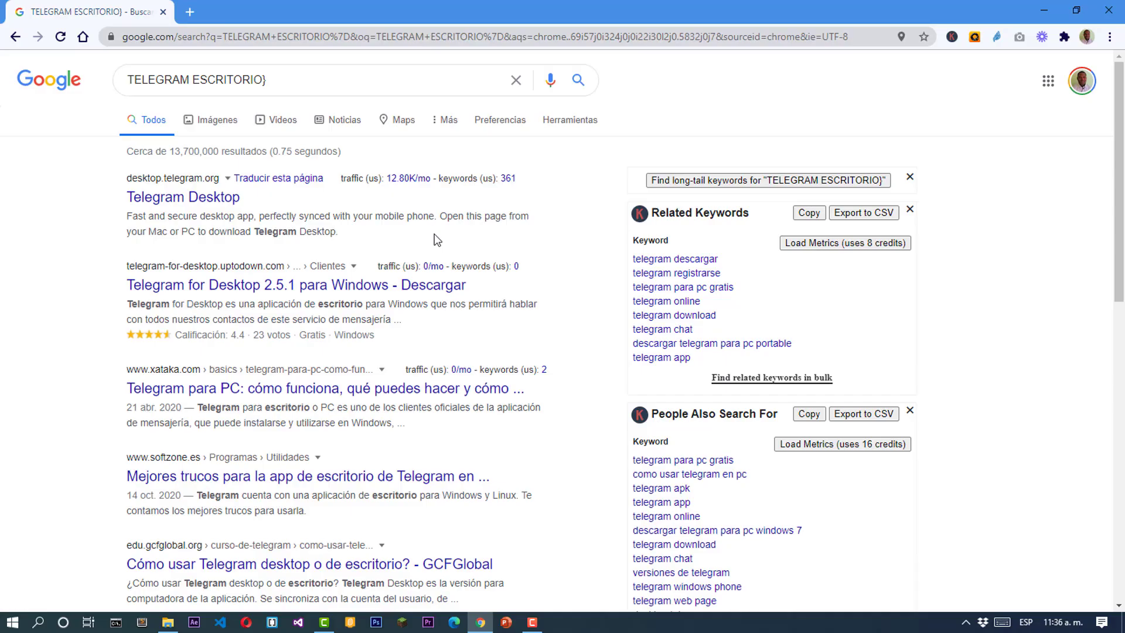
Remove the stray closing brace so Google searches for 'TELEGRAM ESCRITORIO'.
click(299, 89)
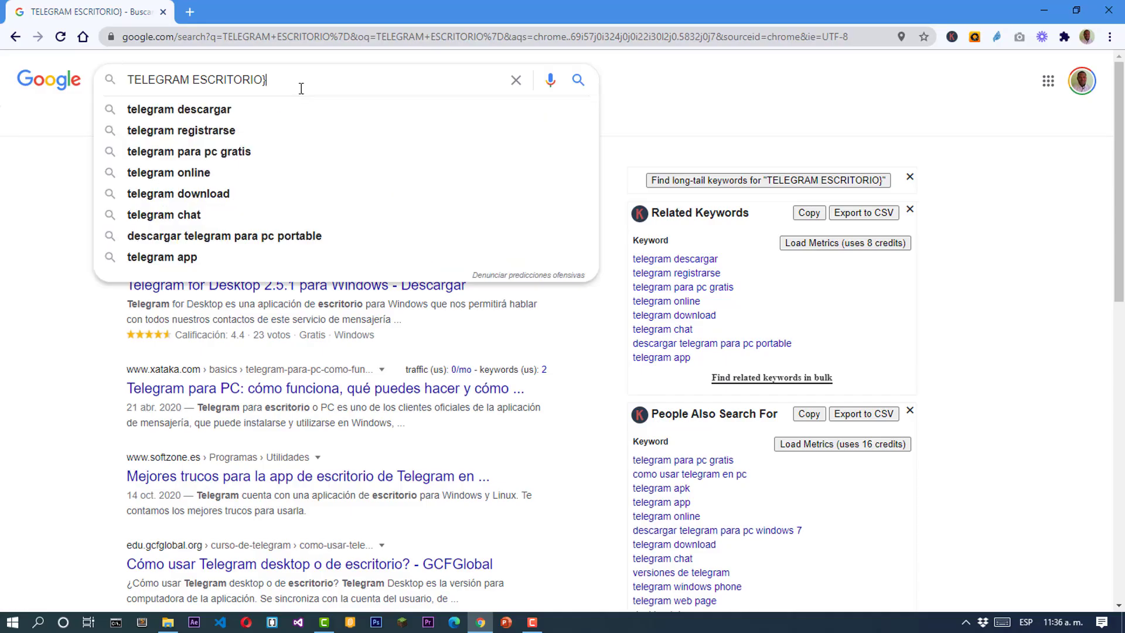
key(BackSpace)
click(74, 126)
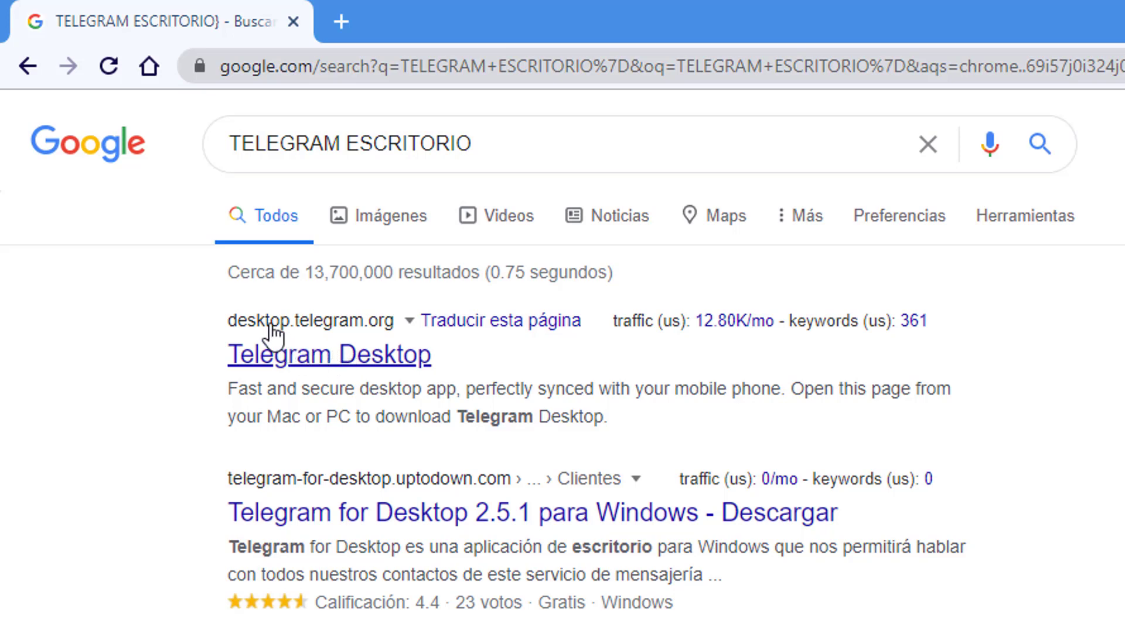
Download tsetup.2.5.1.exe for Windows from desktop.telegram.org and run the installer.
click(388, 357)
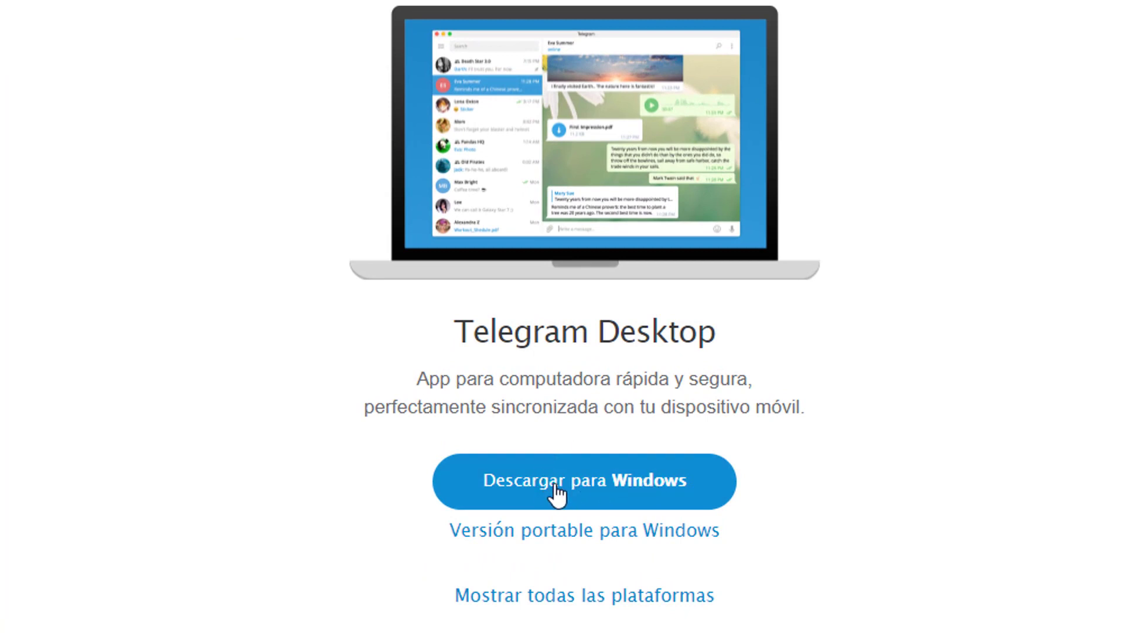
click(619, 484)
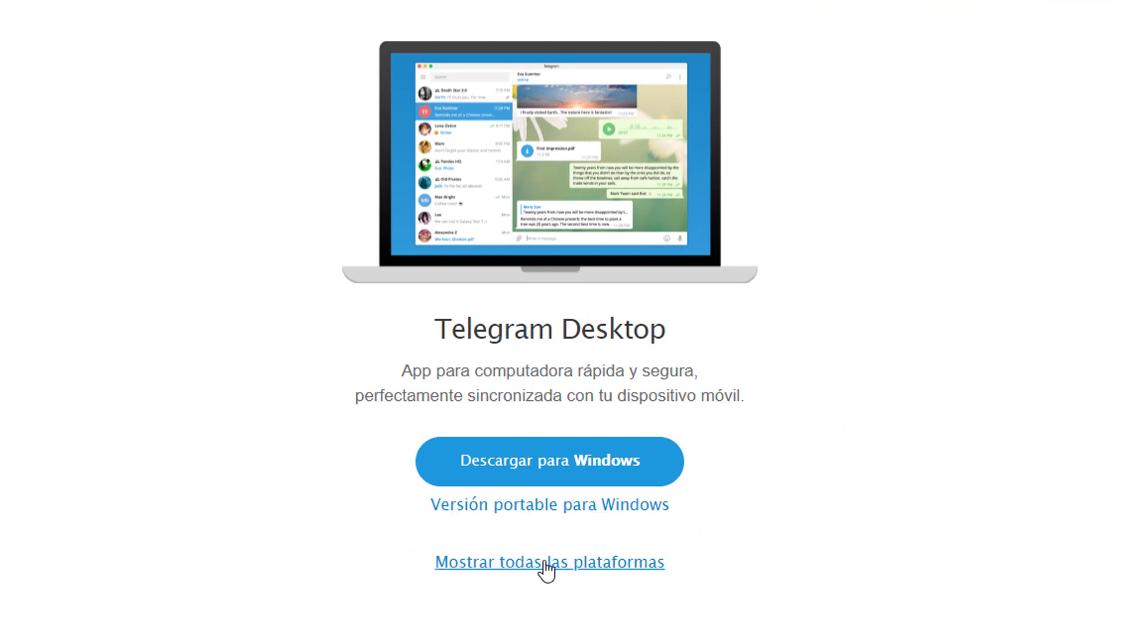
click(593, 565)
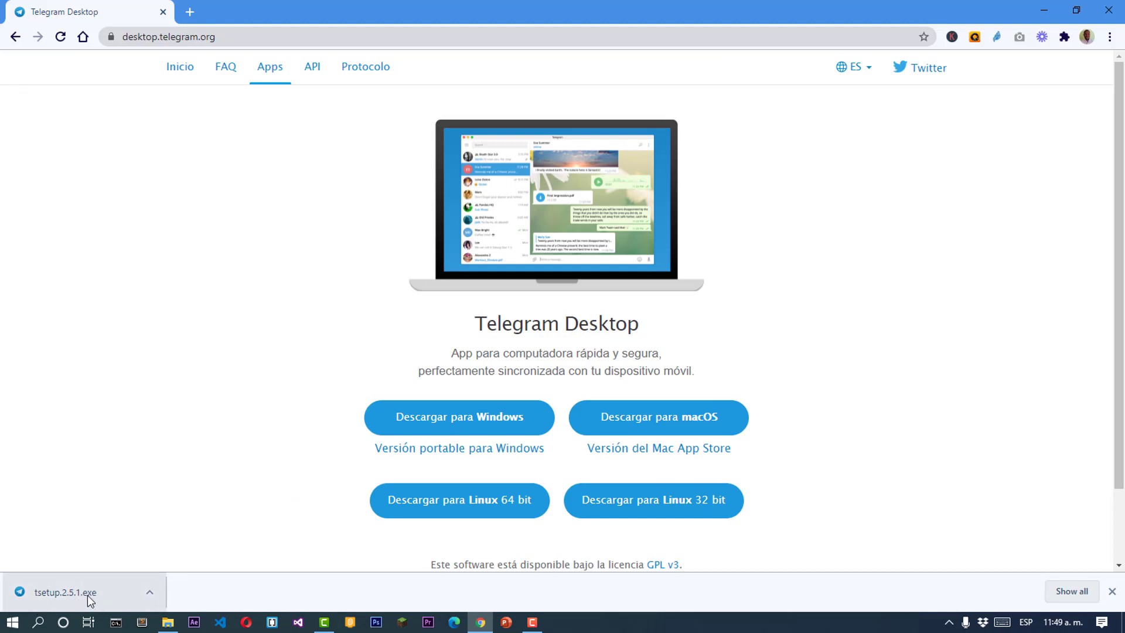
click(76, 594)
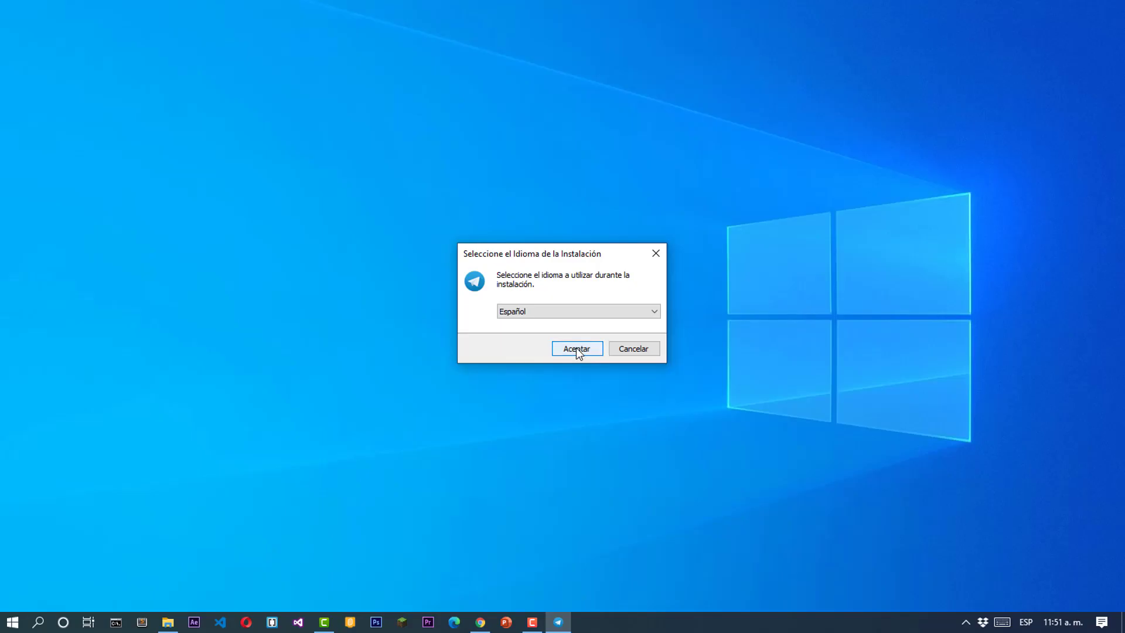
Install Telegram Desktop 2.5.1 in Español with default folders and a desktop shortcut.
click(597, 404)
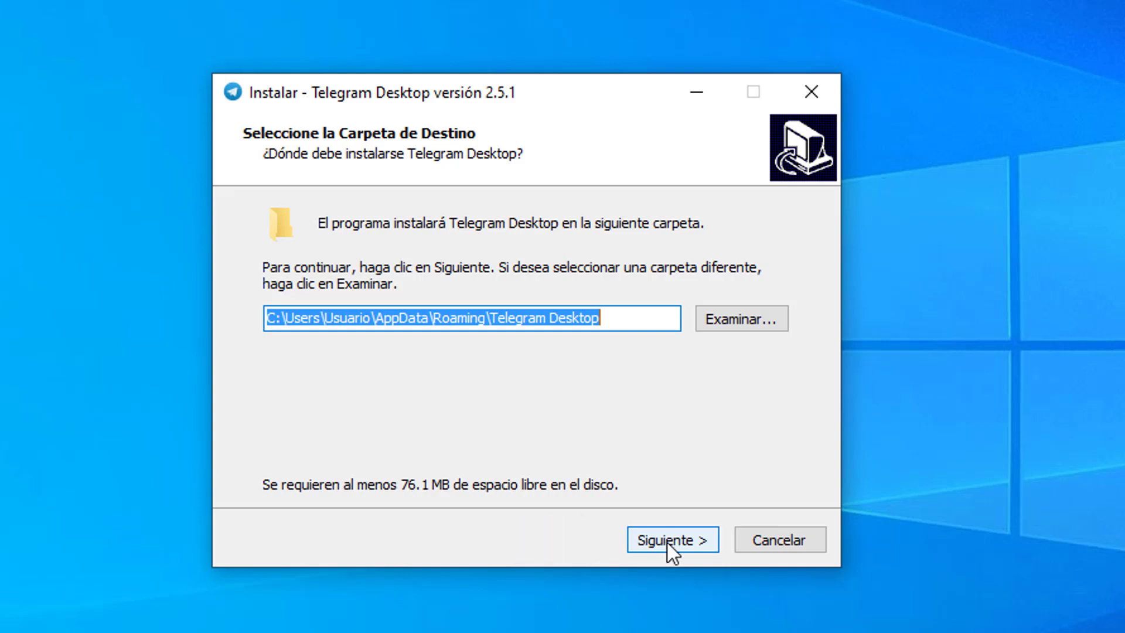
click(667, 543)
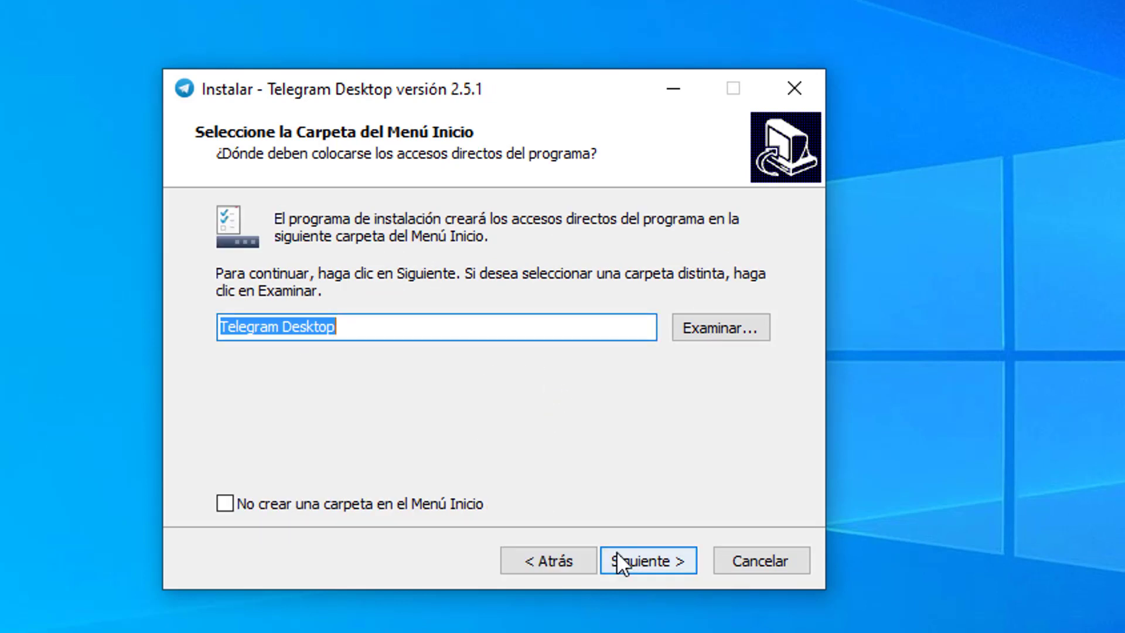
click(637, 559)
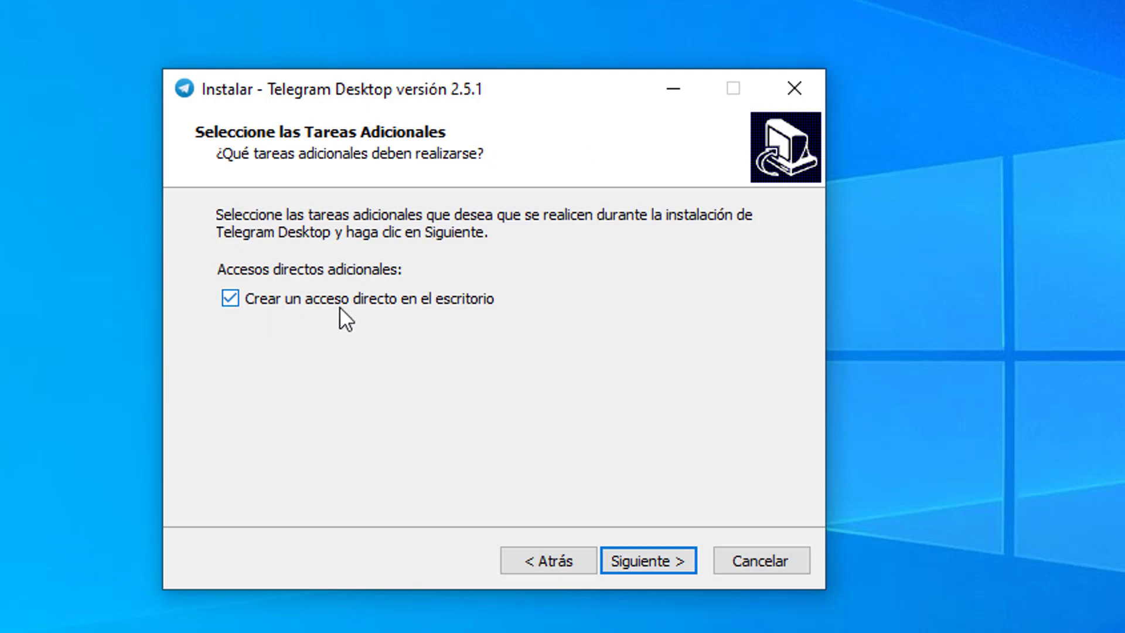
click(623, 548)
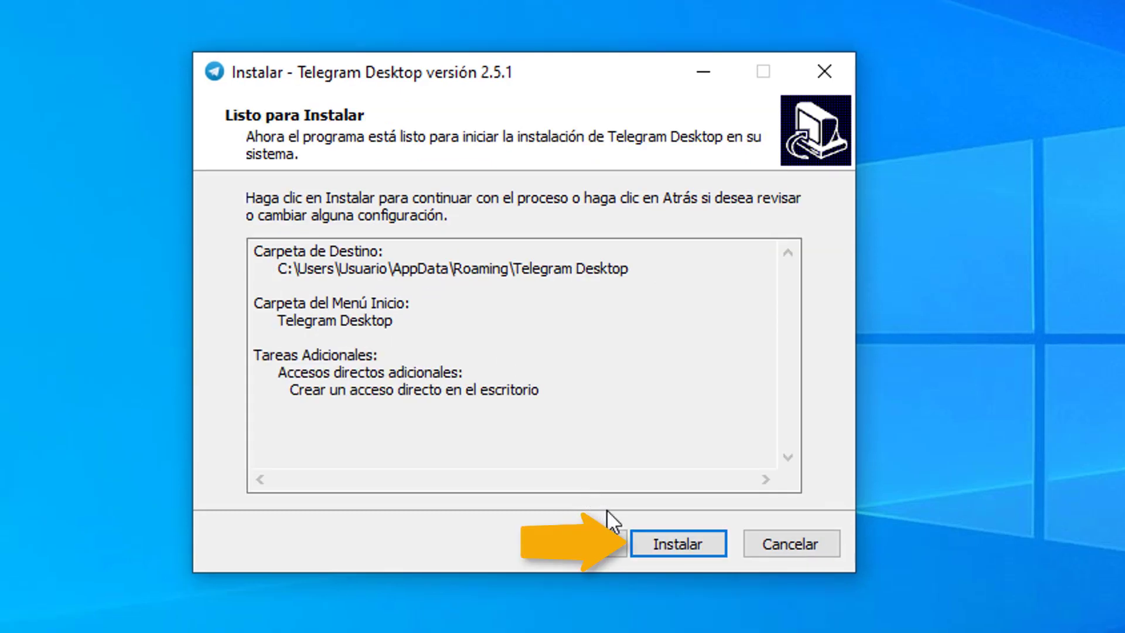
click(681, 542)
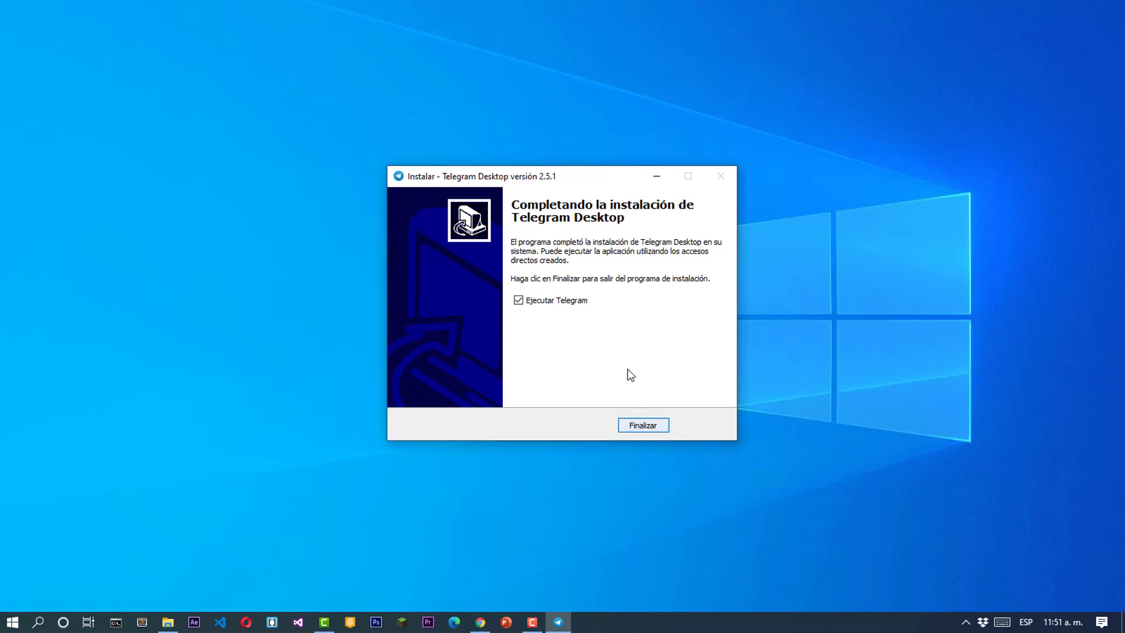
Launch Telegram, continue in Spanish, and choose signing in with a phone number instead of QR.
click(653, 431)
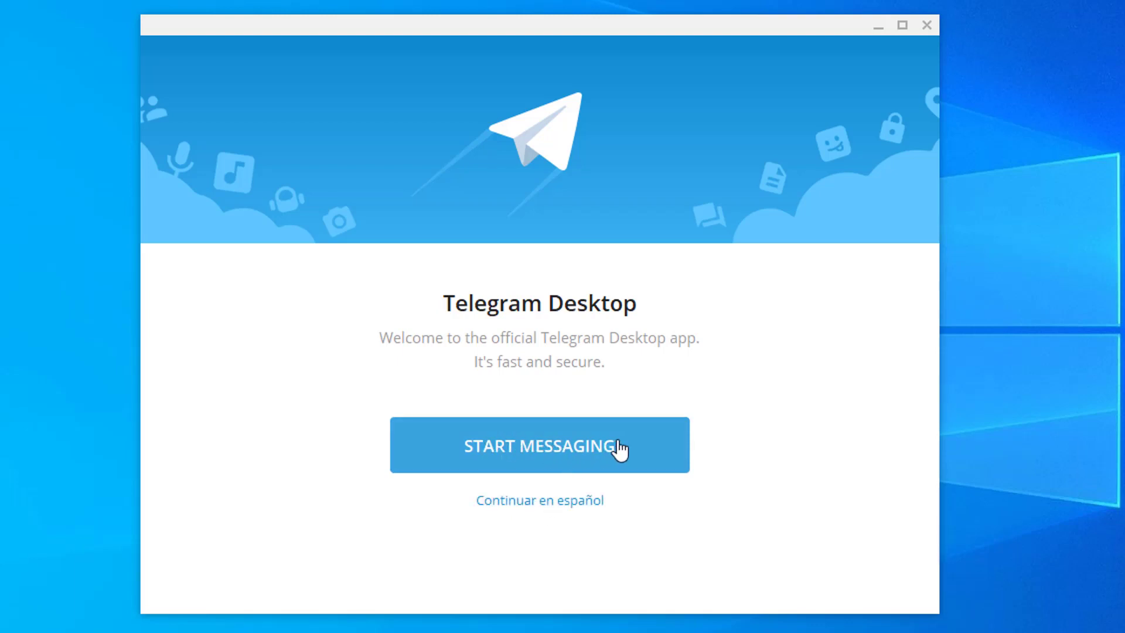
click(547, 501)
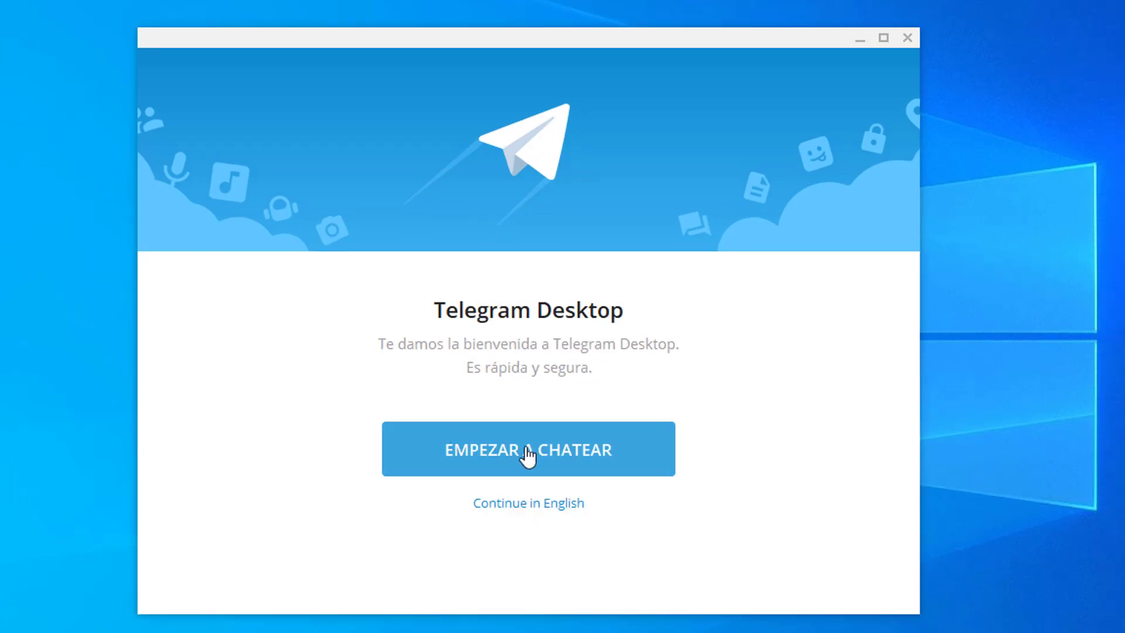
click(558, 451)
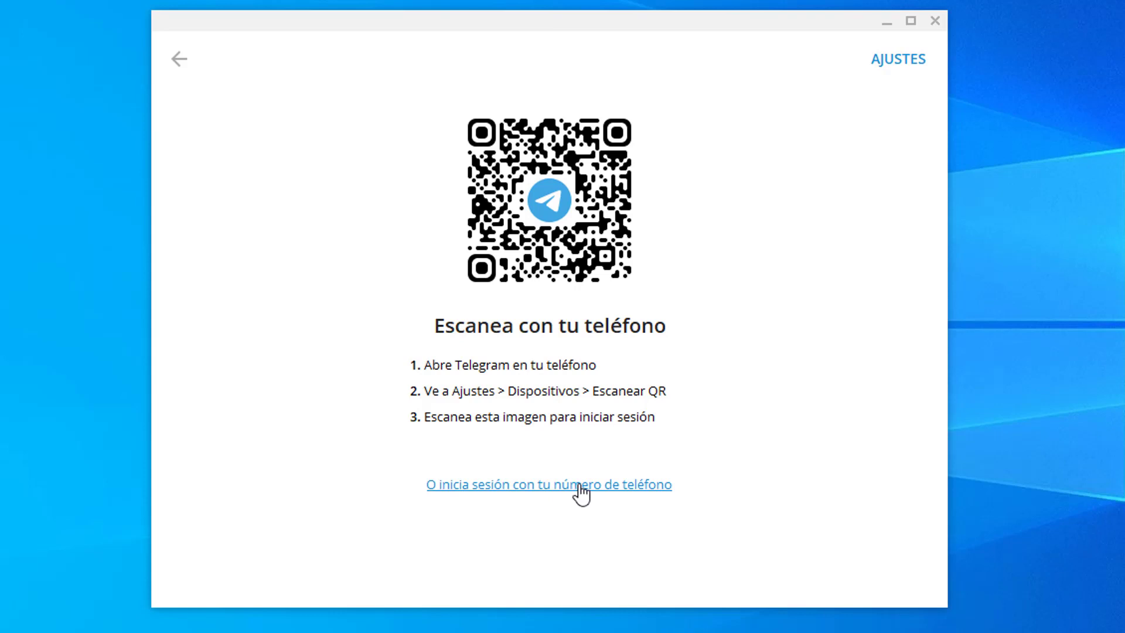
click(580, 486)
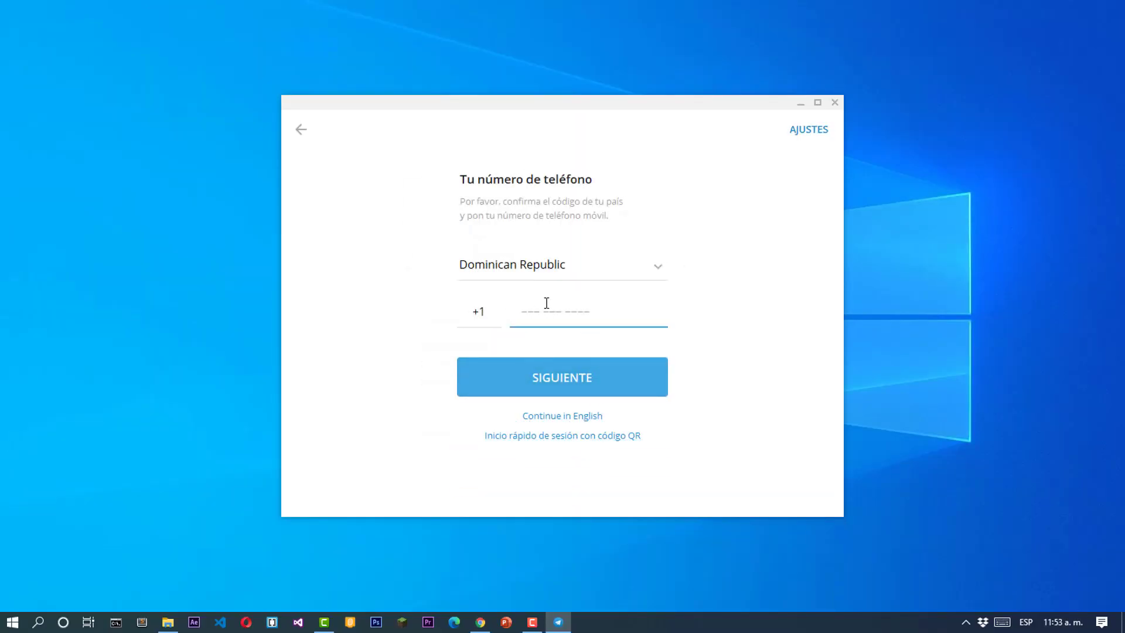
Enter the account's phone number, submit it, then type the received verification code.
click(559, 378)
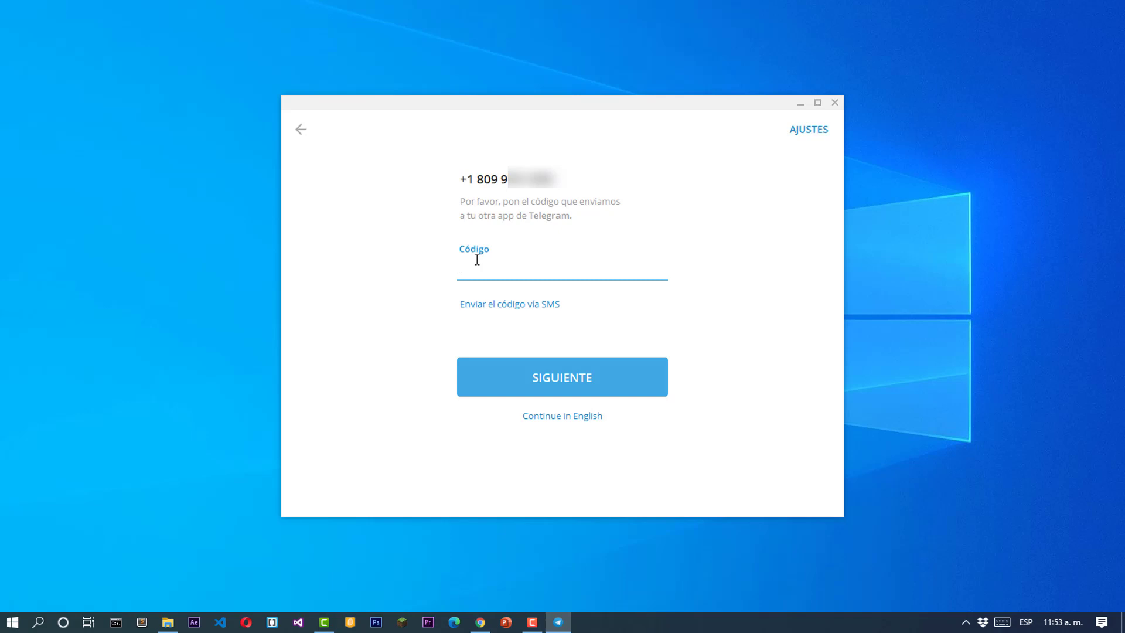
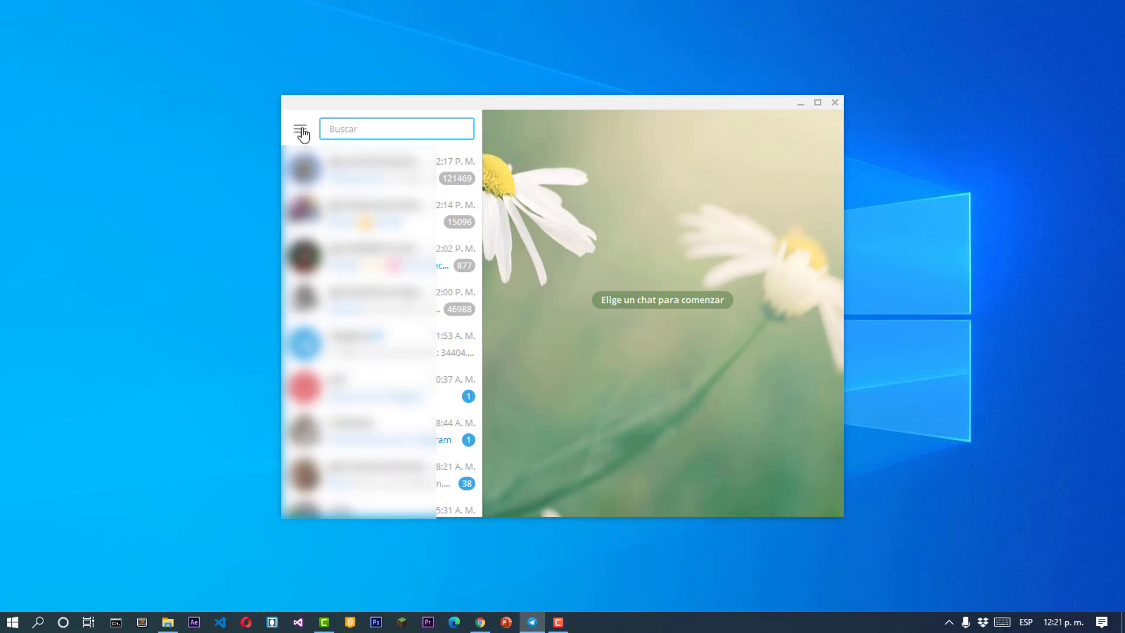
Switch on Modo nocturno from the main menu and return to the chat list.
click(300, 131)
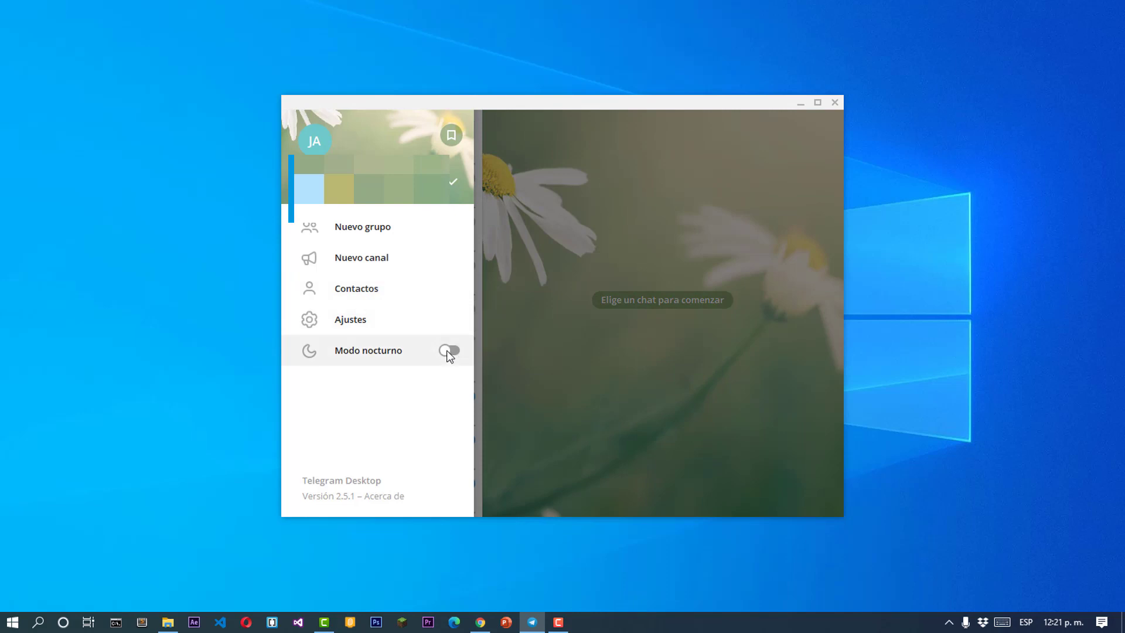
click(456, 350)
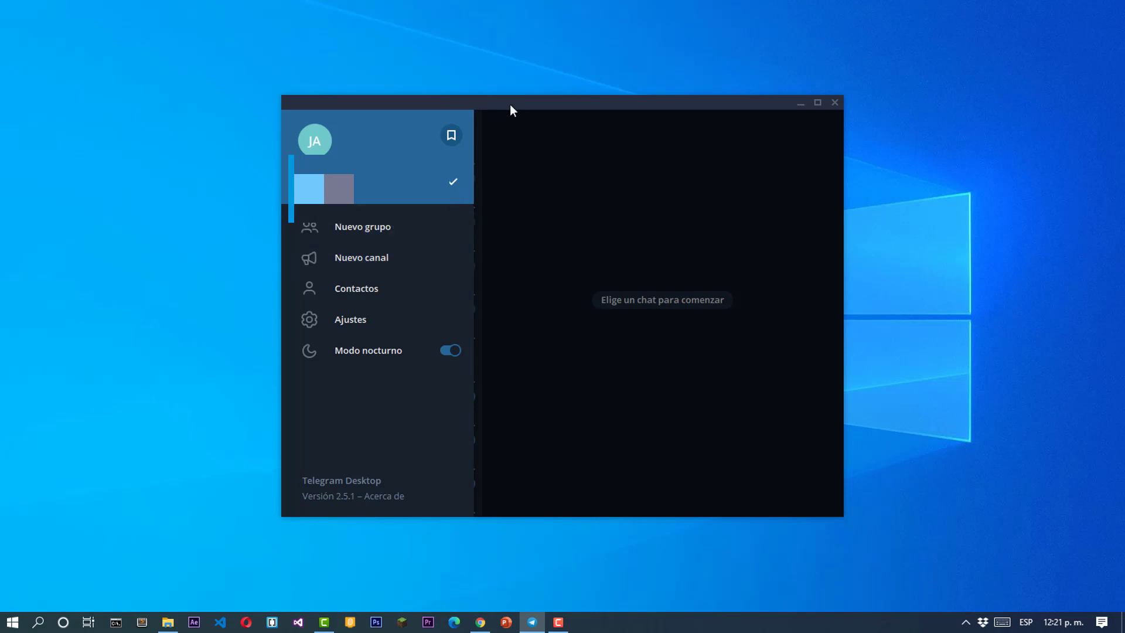
click(456, 182)
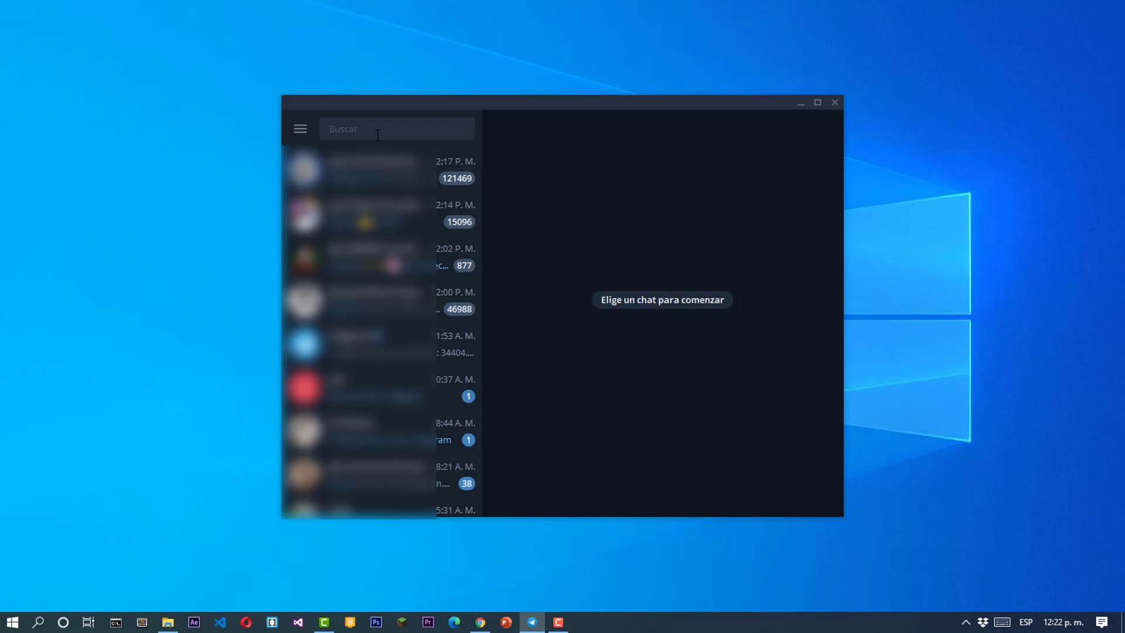
Search 'MENS' and open the Mensajes guardados chat from the results.
text(MENS)
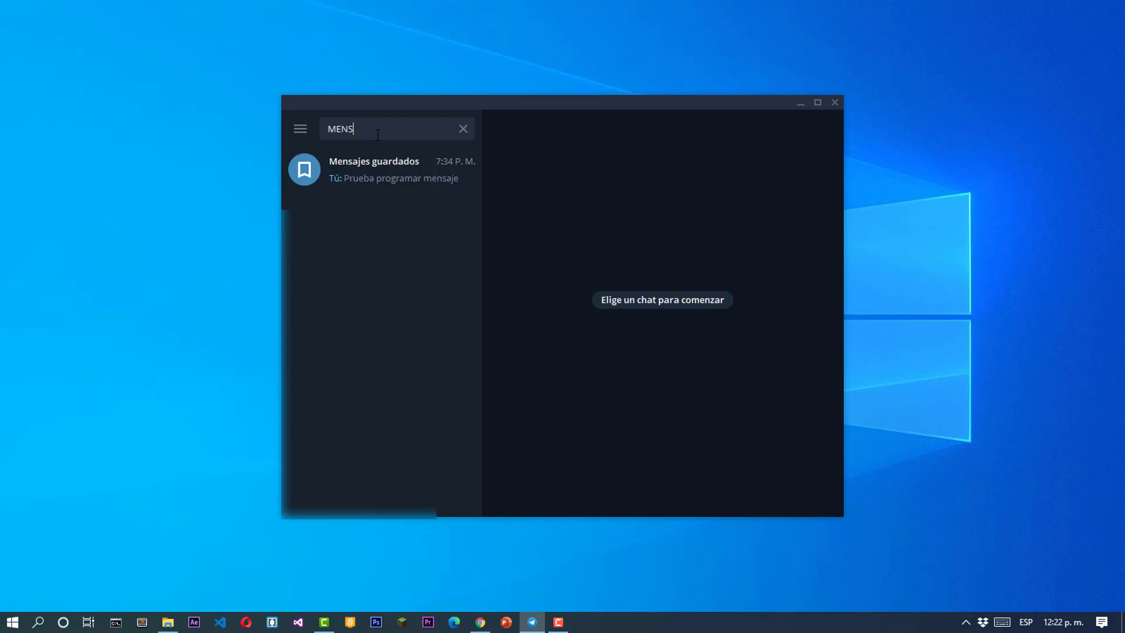
click(391, 179)
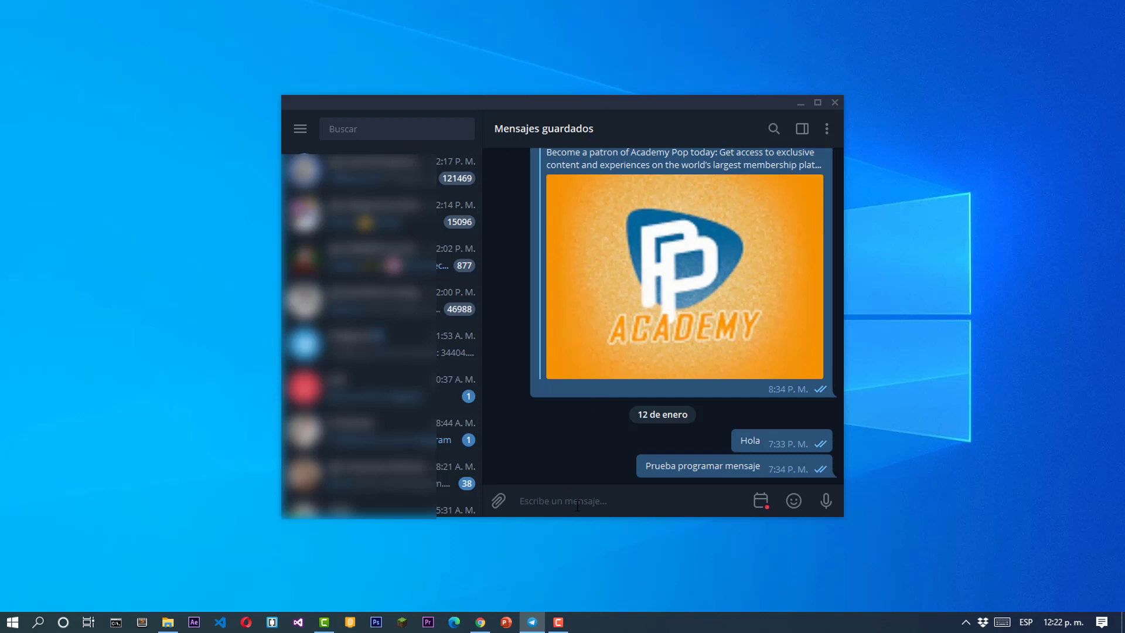
Draft 'BUENOS DÍAS, QUERIDOS ESTUDIANTES' in the message box without sending it.
text(MENSAJE)
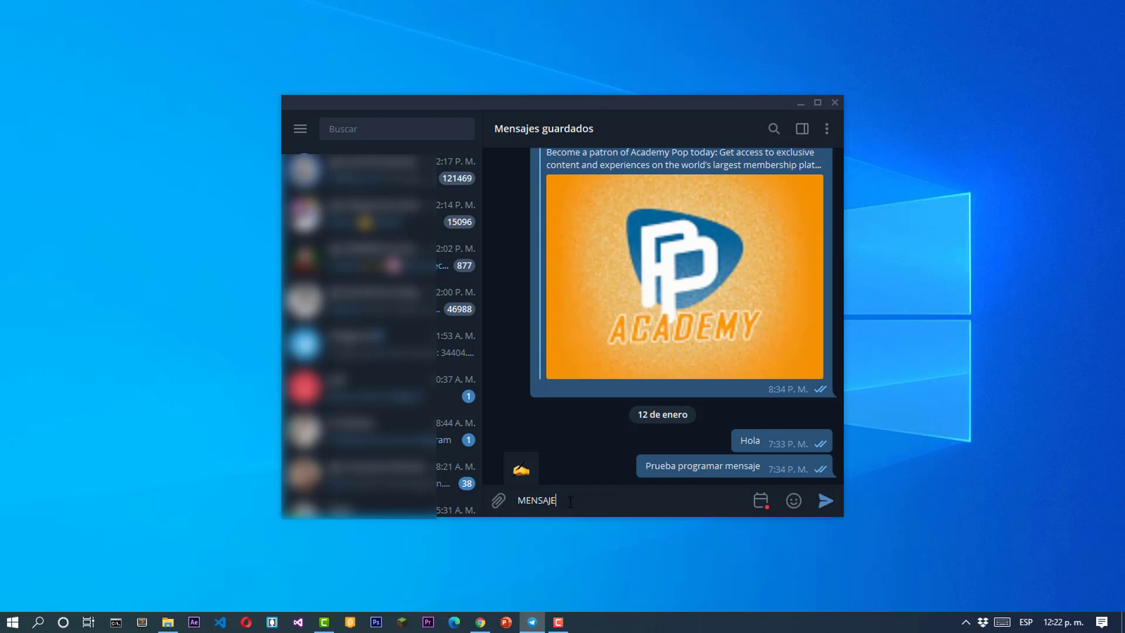
key(BackSpace)
key(BackSpace)
key(BackSpace)
key(BackSpace)
key(BackSpace)
key(BackSpace)
key(BackSpace)
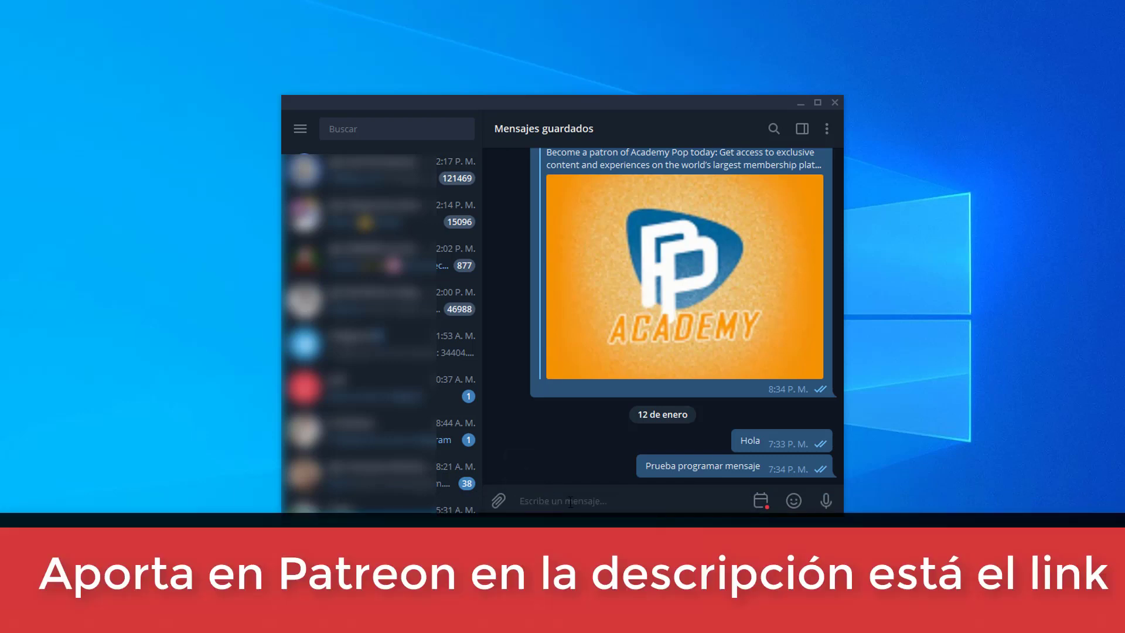
text(BUENOS)
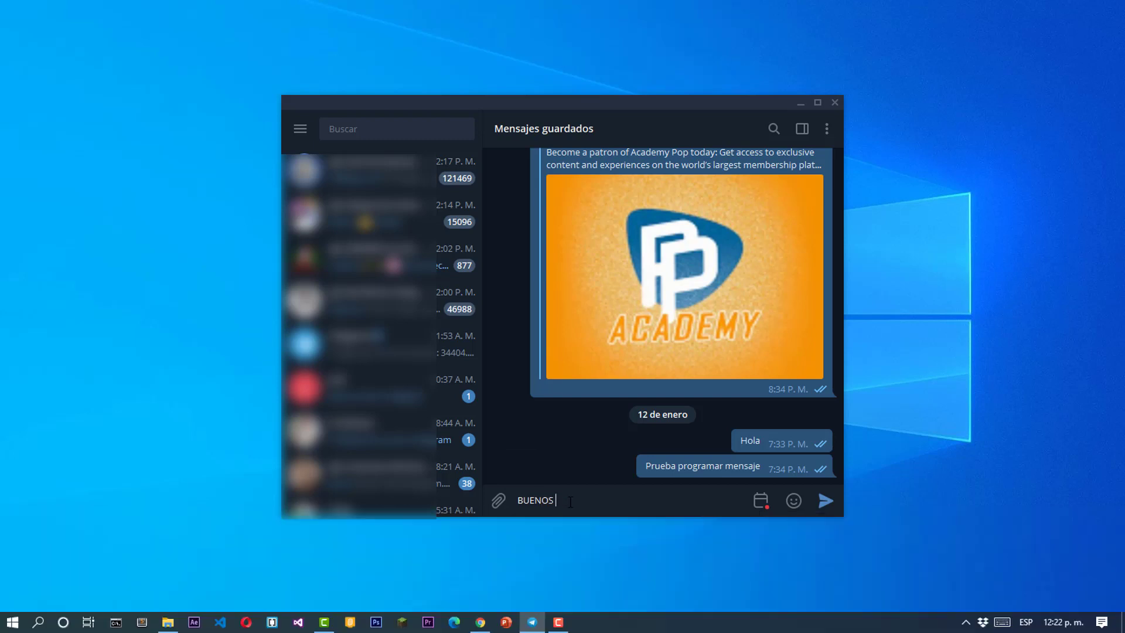
text( DÍAS, QUERIDOS ESTUDIANTES)
key(ctrl+shift+Left)
key(ctrl+shift+Left)
key(ctrl+shift+Left)
key(ctrl+shift+Left)
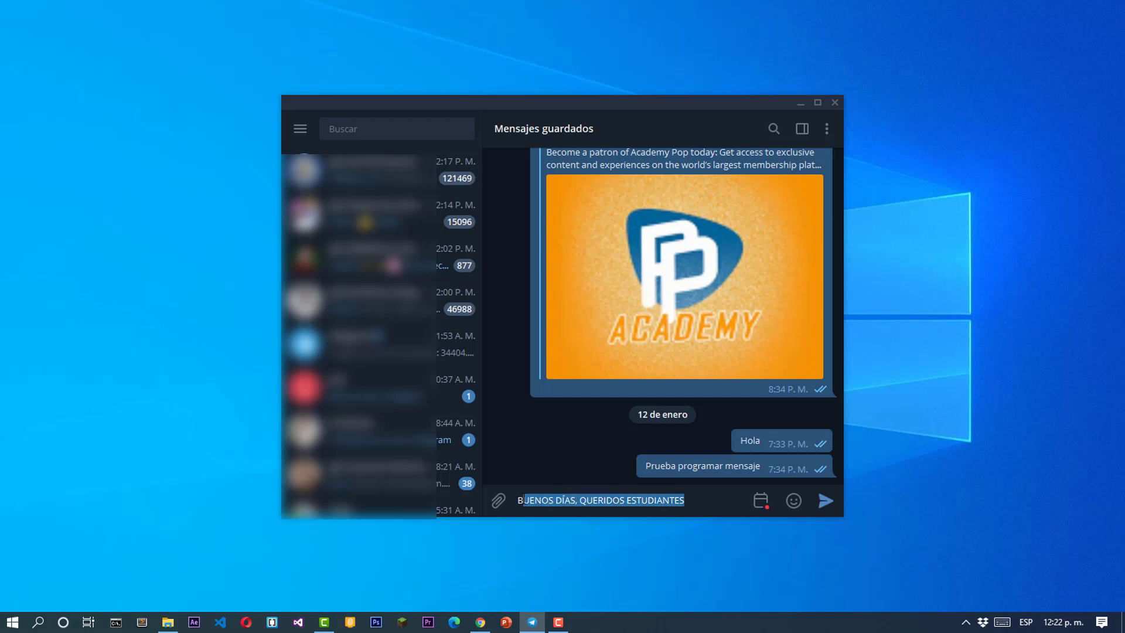
click(687, 498)
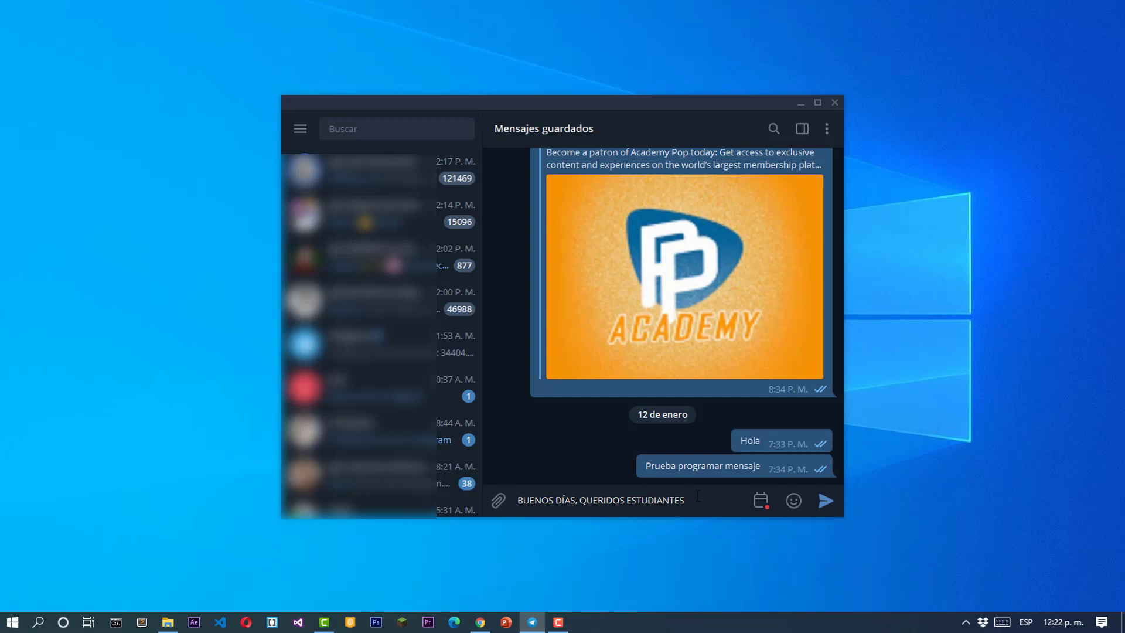